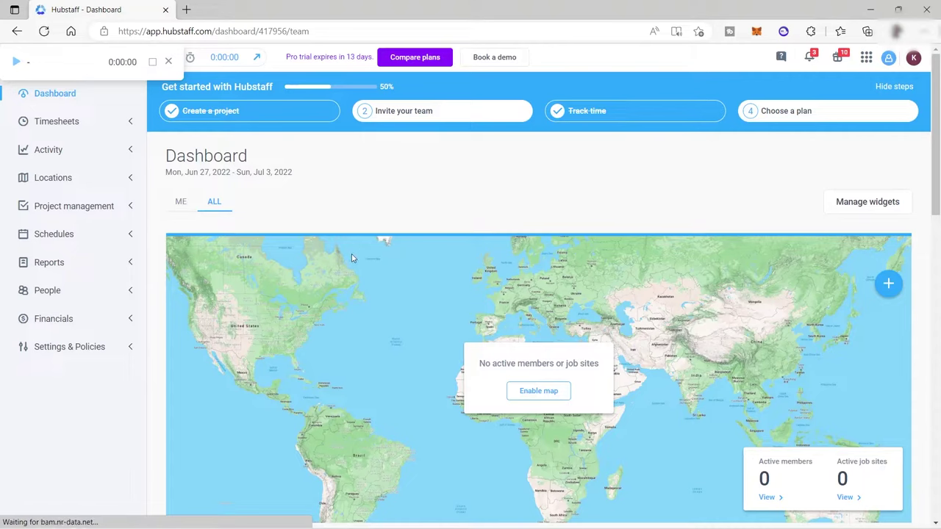
{"action": "scroll", "coordinate": [423, 213], "scroll_direction": "down", "scroll_amount": 2}
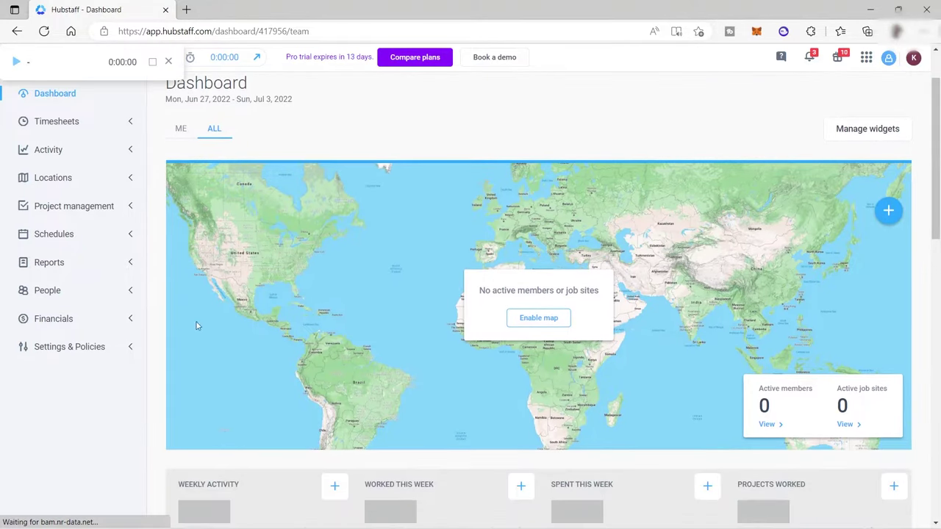
{"action": "scroll", "coordinate": [423, 289], "scroll_direction": "down", "scroll_amount": 2}
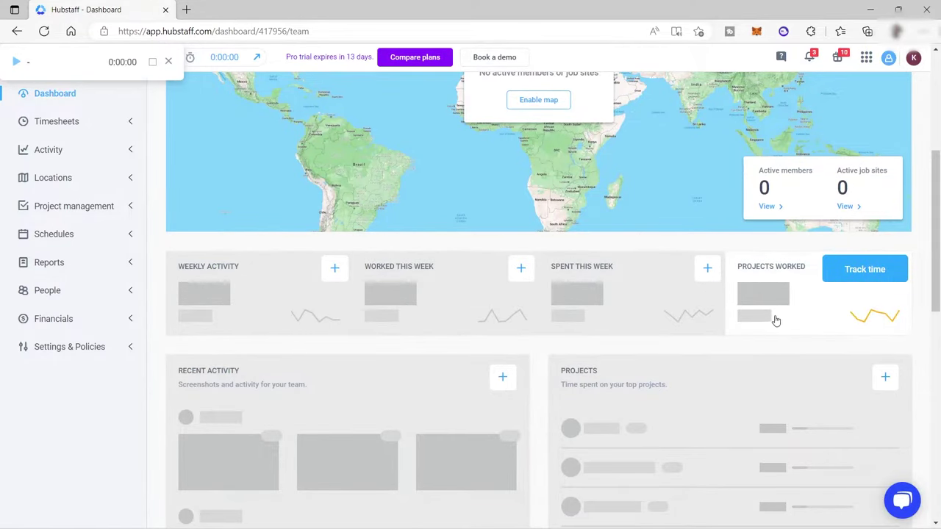
{"action": "scroll", "coordinate": [604, 332], "scroll_direction": "down", "scroll_amount": 6}
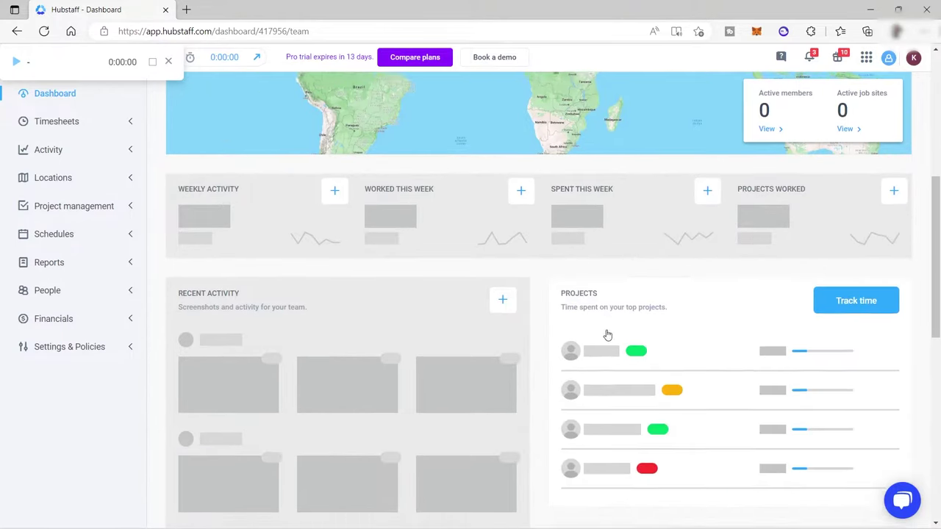
{"action": "scroll", "coordinate": [640, 335], "scroll_direction": "up", "scroll_amount": 6}
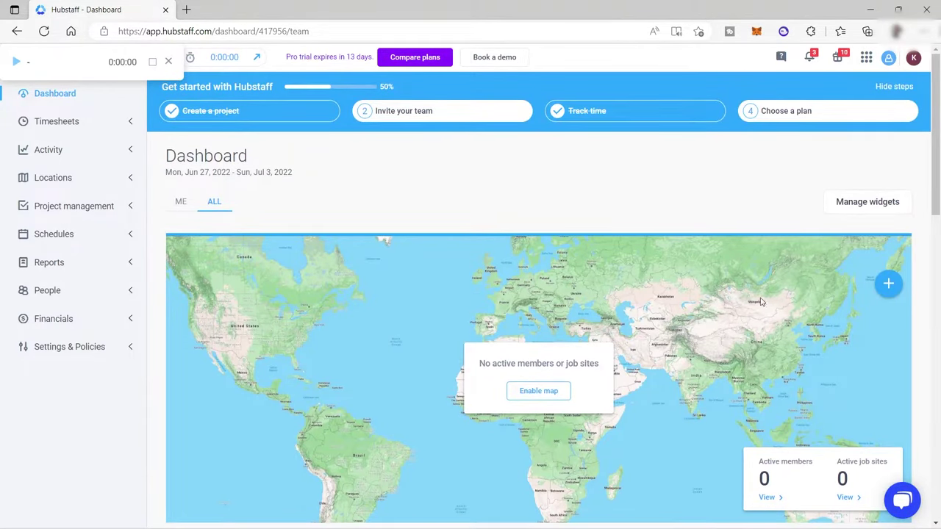
{"action": "scroll", "coordinate": [523, 302], "scroll_direction": "down", "scroll_amount": 5}
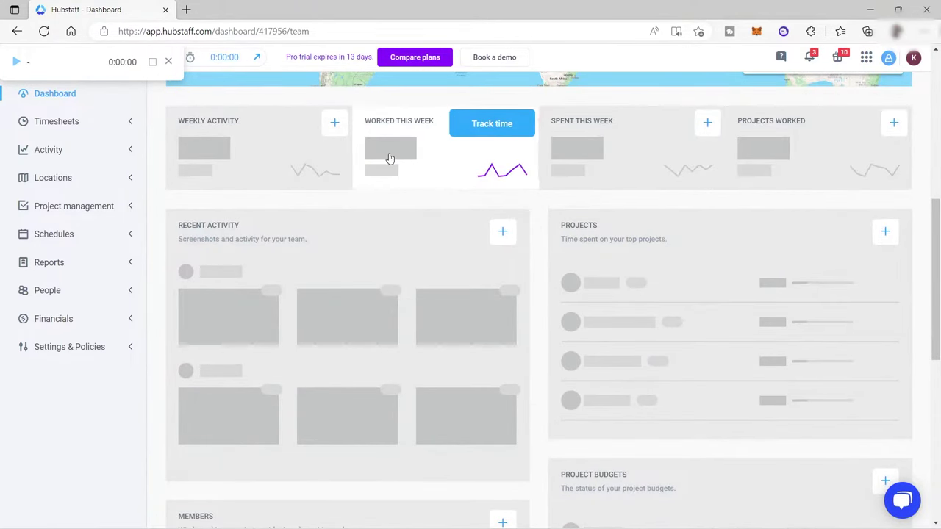
{"action": "scroll", "coordinate": [504, 216], "scroll_direction": "up", "scroll_amount": 5}
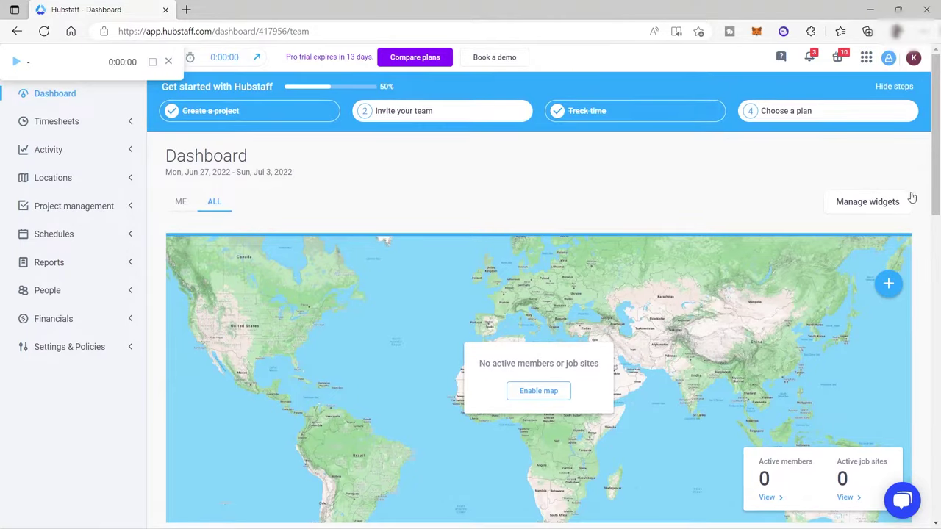
- Uncheck Map under Manage widgets, then switch the dashboard to the ME tab
{"action": "left_click", "coordinate": [866, 210]}
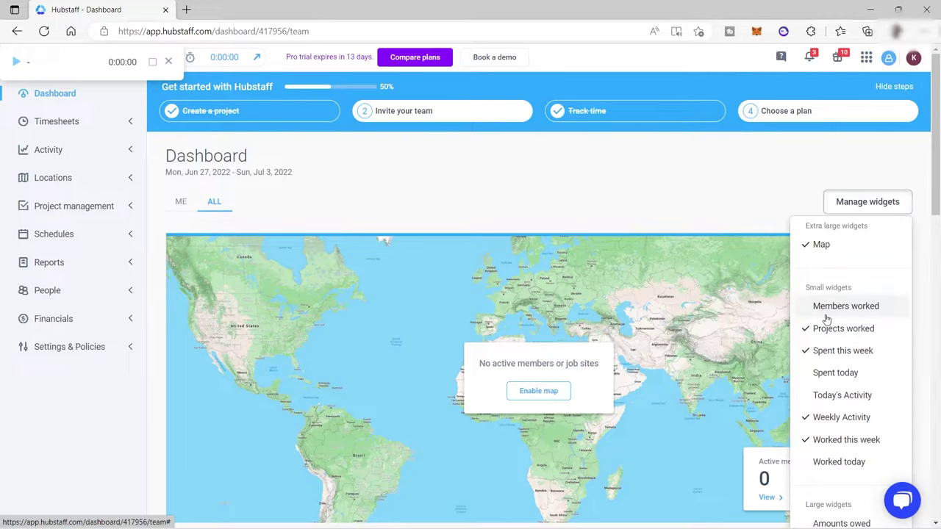
{"action": "left_click", "coordinate": [806, 246]}
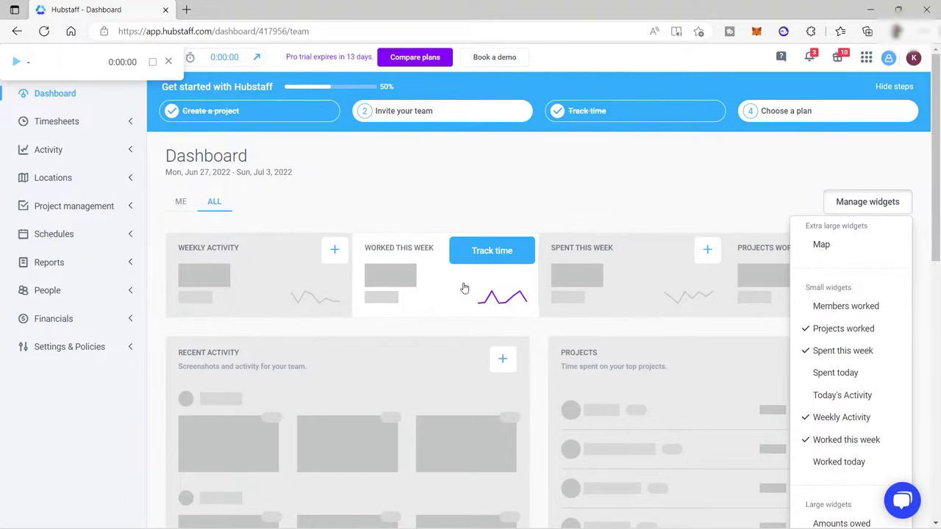
{"action": "left_click", "coordinate": [180, 206]}
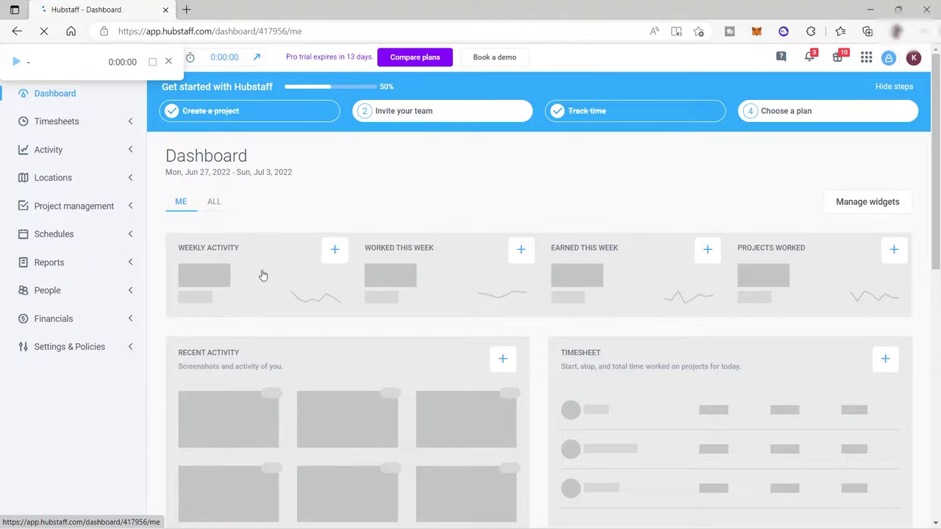
- Switch the dashboard from the ME view to the ALL team view
{"action": "mouse_move", "coordinate": [256, 273]}
{"action": "mouse_move", "coordinate": [505, 269]}
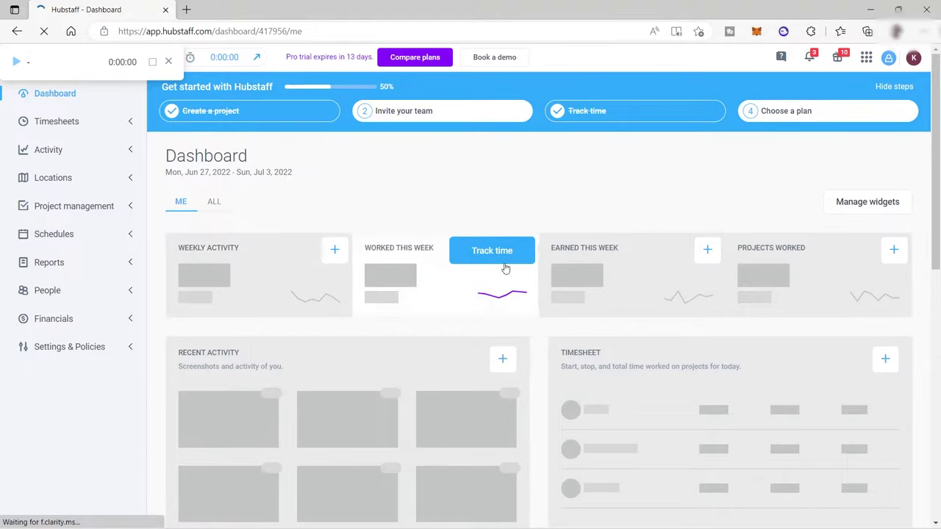
{"action": "mouse_move", "coordinate": [680, 241]}
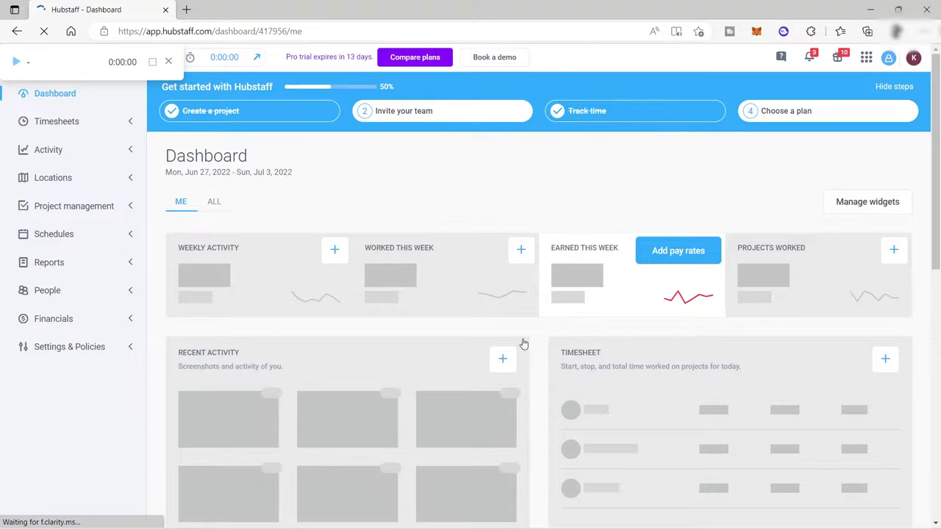
{"action": "mouse_move", "coordinate": [403, 286]}
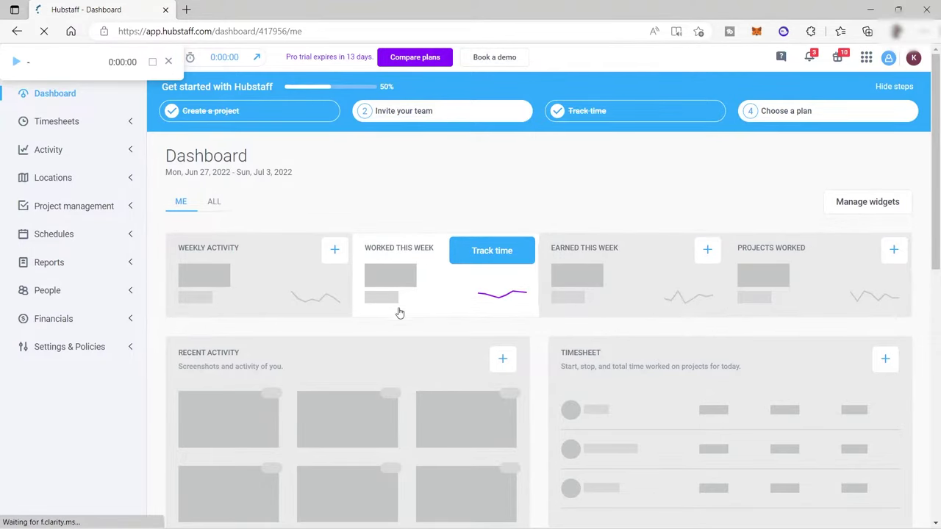
{"action": "left_click", "coordinate": [214, 203]}
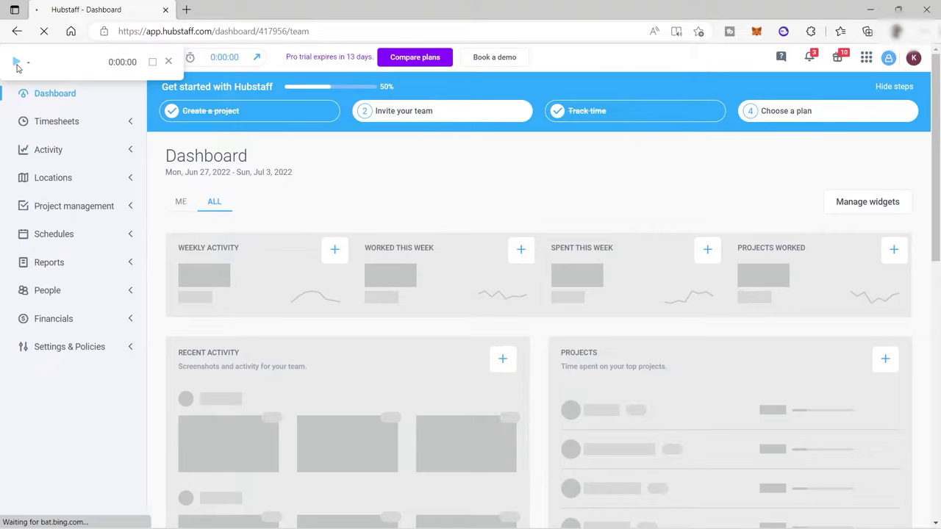
{"action": "left_click", "coordinate": [168, 63]}
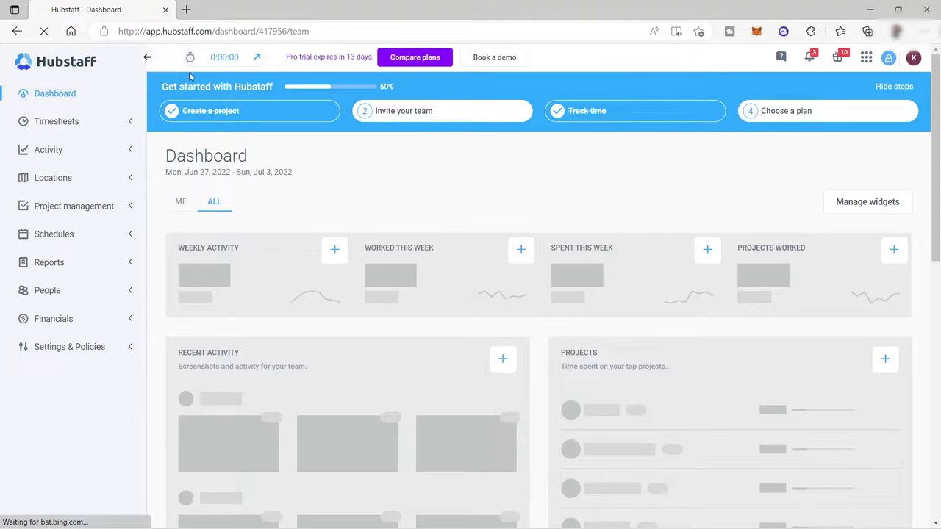
{"action": "left_click", "coordinate": [237, 63]}
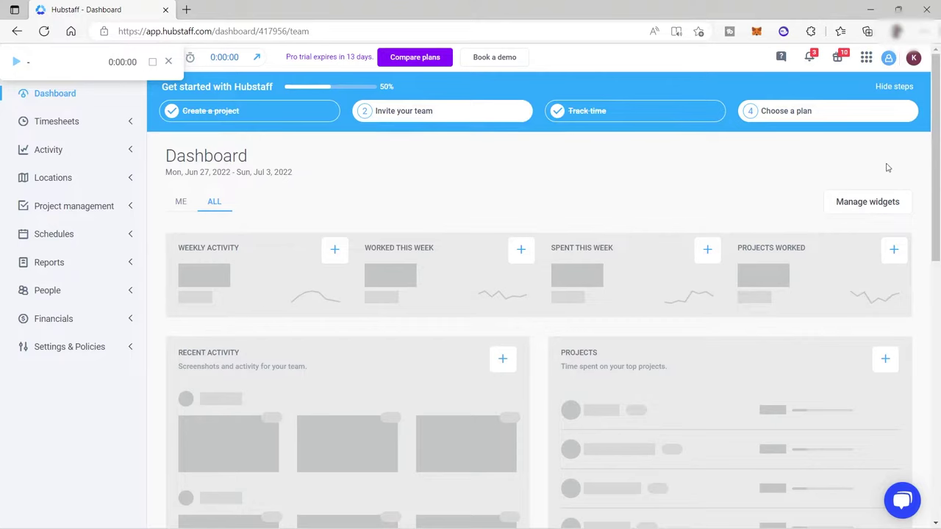
- Open the Download Hubstaff page from the account menu and download Hubstaff-1.6.7-5c6fee47.exe for Windows
{"action": "left_click", "coordinate": [888, 59]}
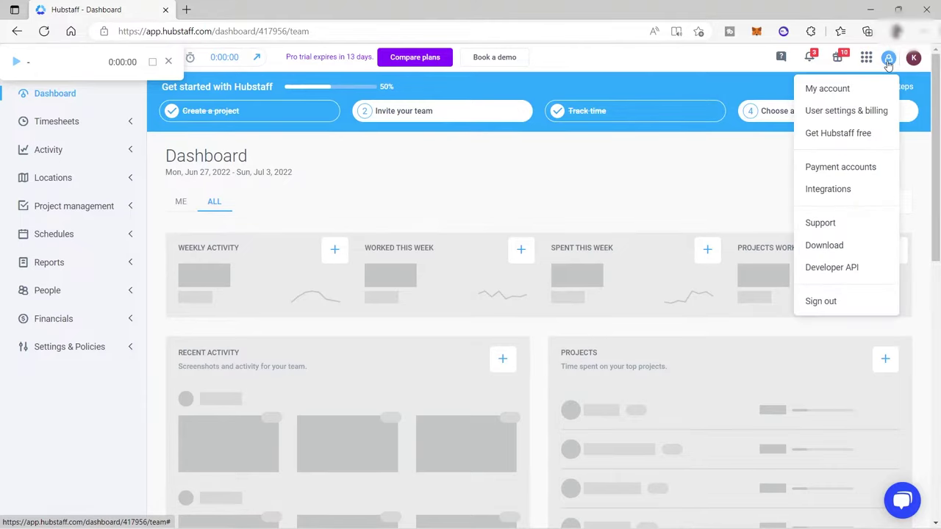
{"action": "left_click", "coordinate": [845, 244]}
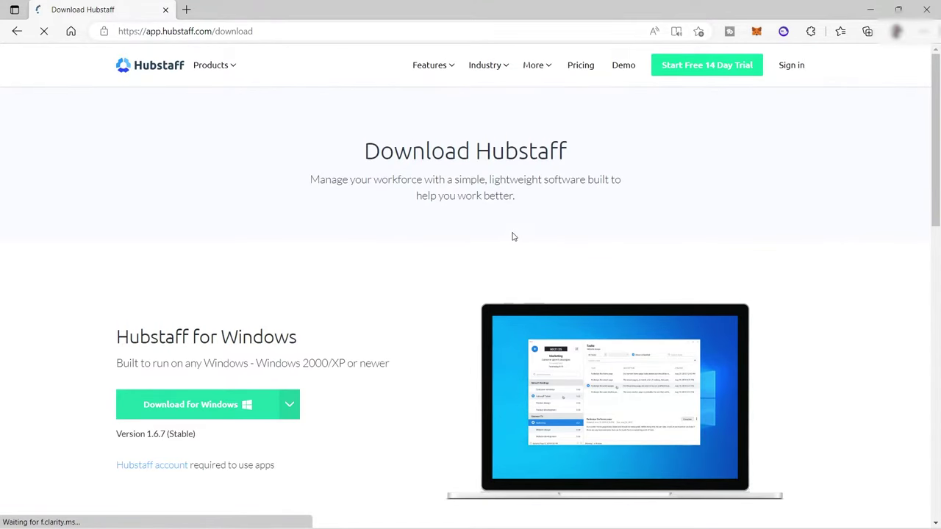
{"action": "scroll", "coordinate": [525, 244], "scroll_direction": "down", "scroll_amount": 1}
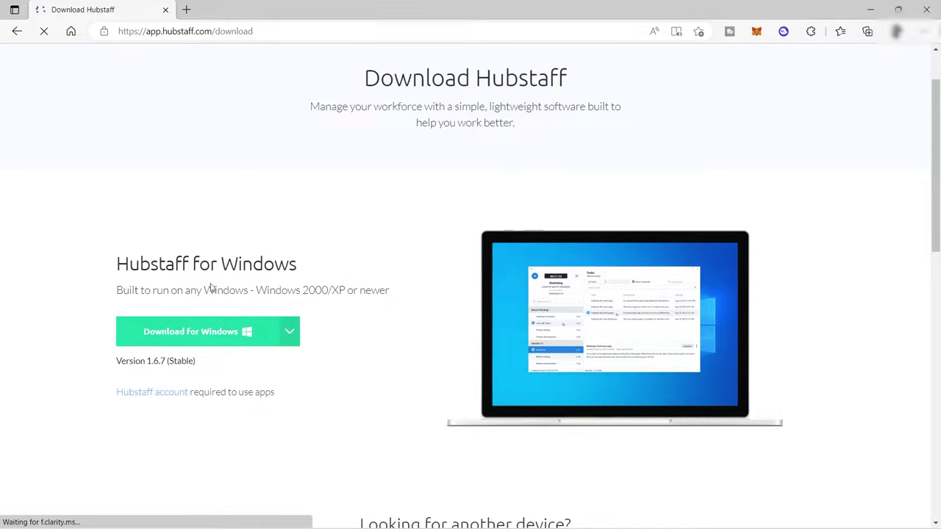
{"action": "scroll", "coordinate": [397, 290], "scroll_direction": "down", "scroll_amount": 4}
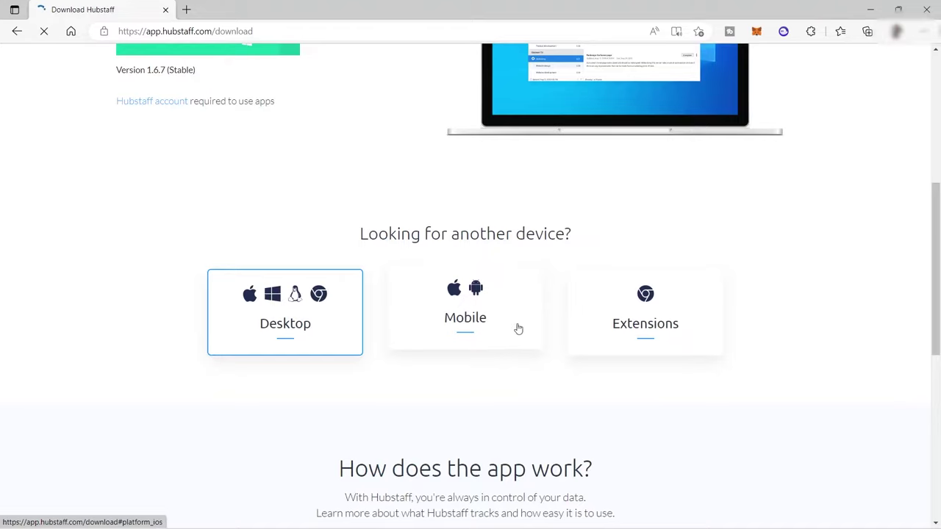
{"action": "scroll", "coordinate": [502, 312], "scroll_direction": "down", "scroll_amount": 1}
{"action": "scroll", "coordinate": [502, 312], "scroll_direction": "up", "scroll_amount": 4}
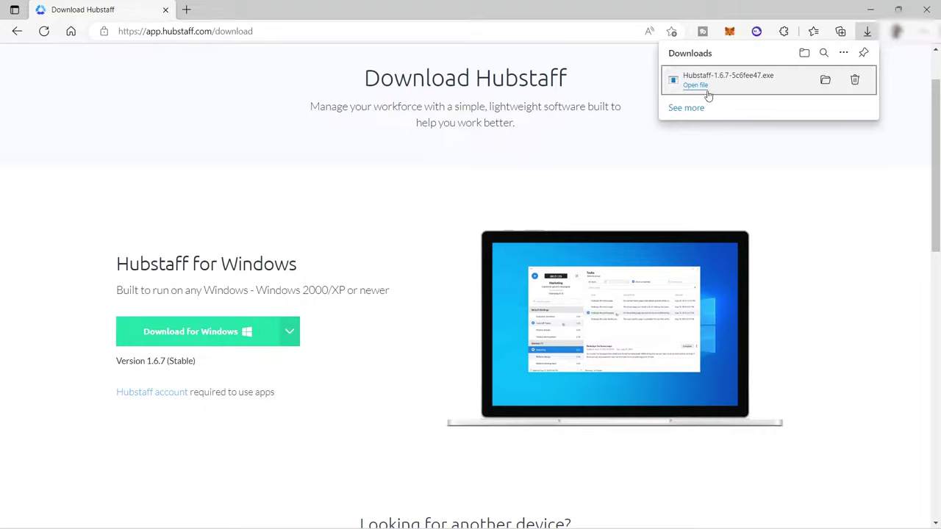
- Run the installer with all defaults into C:\Program Files\Hubstaff and launch Hubstaff on finish
{"action": "left_click", "coordinate": [697, 86]}
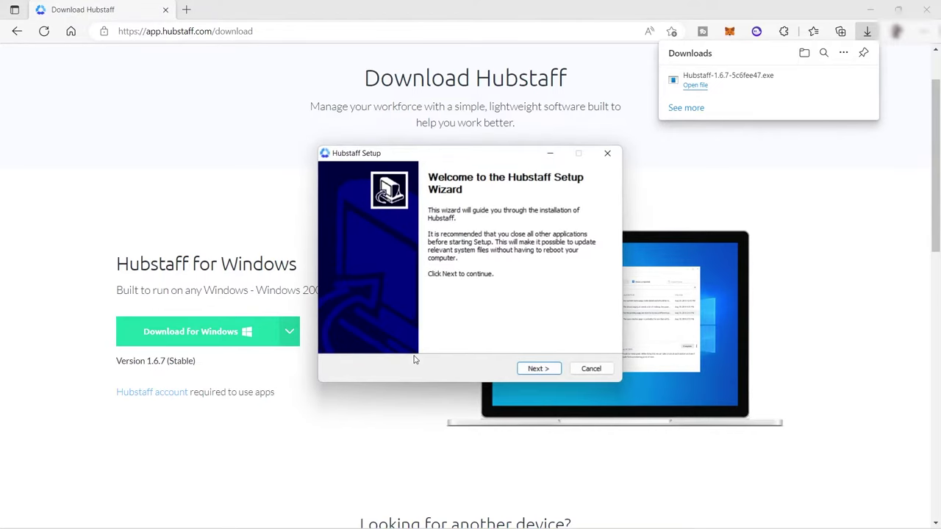
{"action": "left_click", "coordinate": [539, 368]}
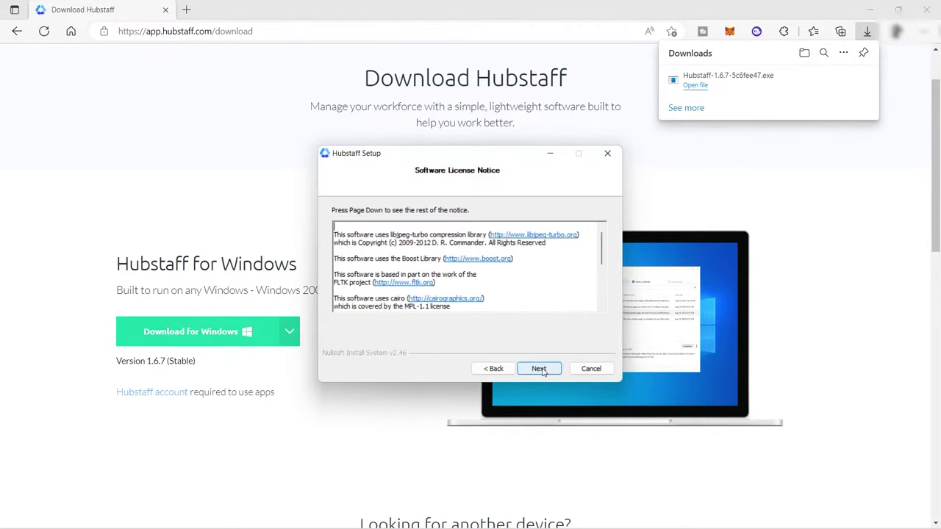
{"action": "left_click", "coordinate": [541, 370]}
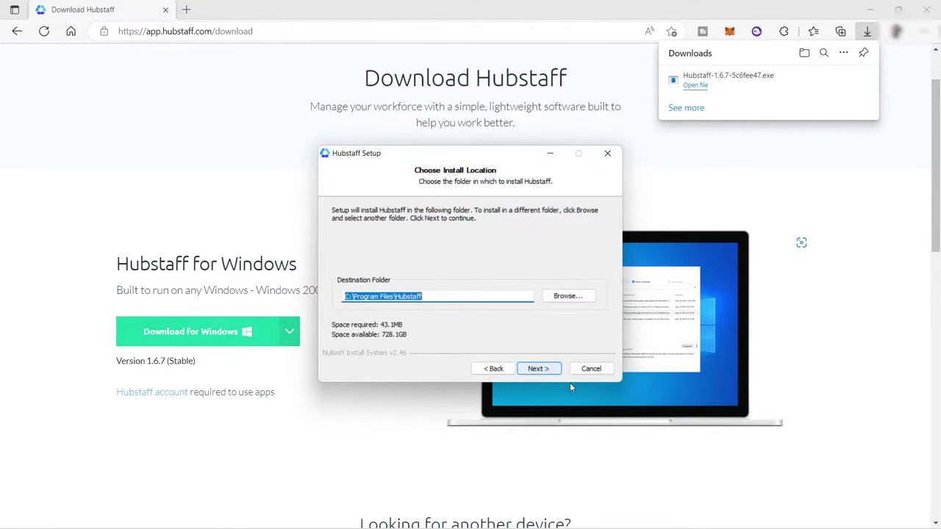
{"action": "left_click", "coordinate": [543, 369]}
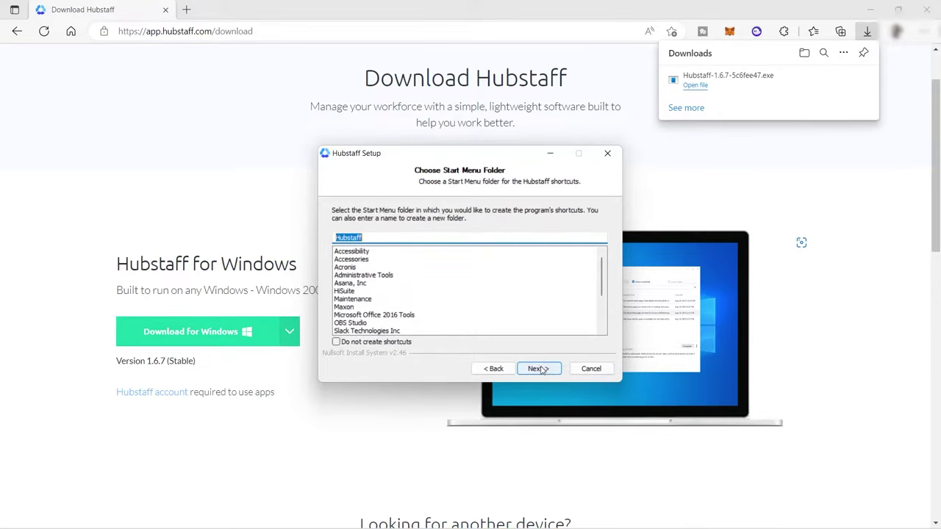
{"action": "left_click", "coordinate": [538, 368]}
{"action": "left_click", "coordinate": [545, 369]}
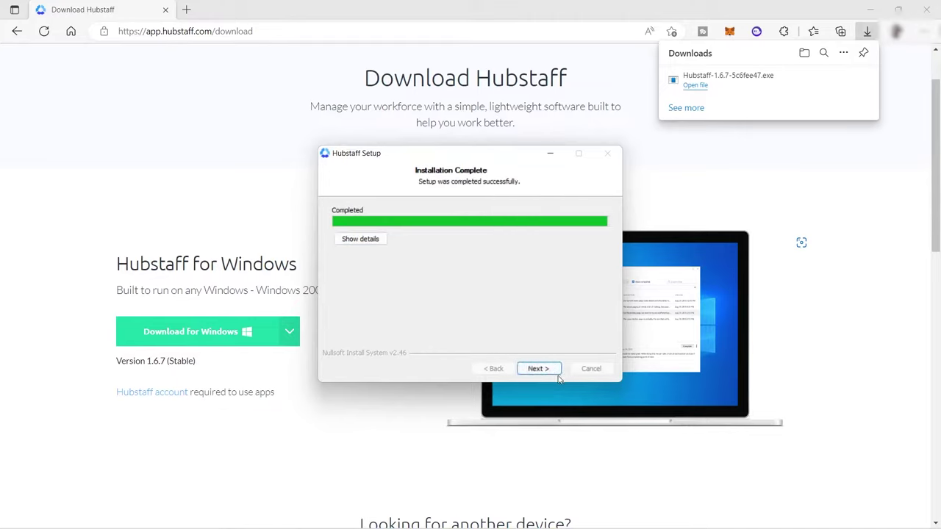
{"action": "left_click", "coordinate": [545, 369]}
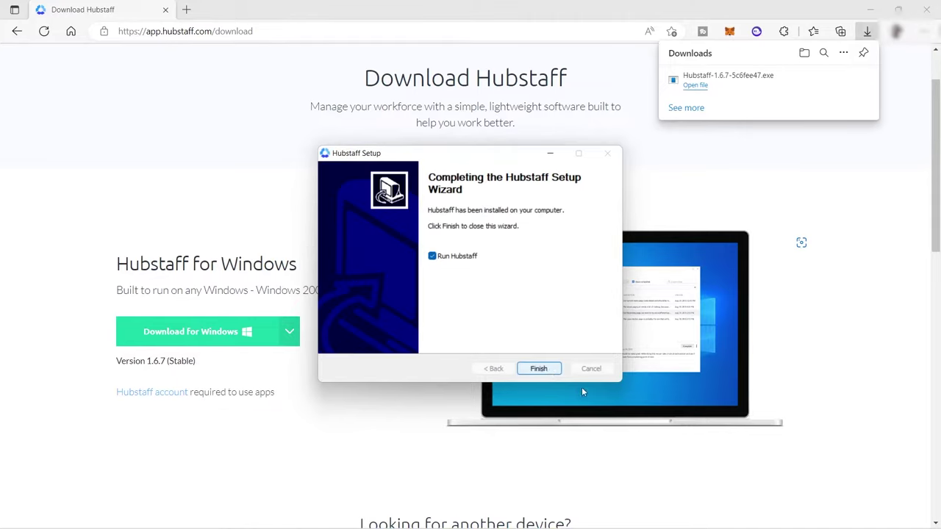
{"action": "left_click", "coordinate": [540, 368]}
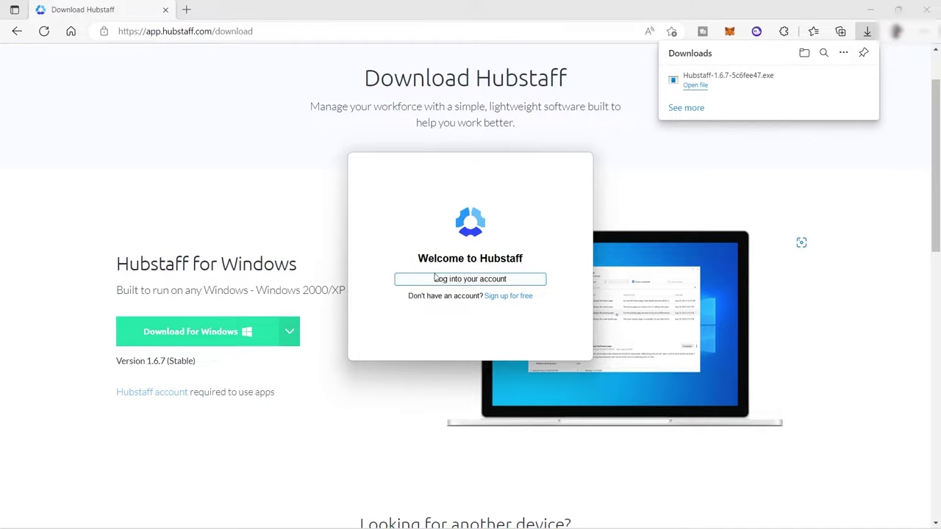
- Log into the account, complete the welcome onboarding pages, and move the timer window aside
{"action": "left_click", "coordinate": [465, 280]}
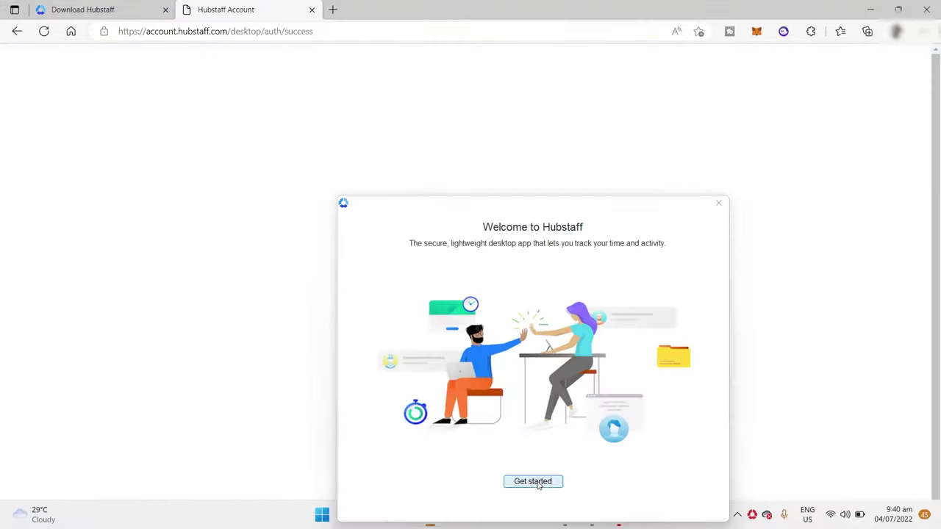
{"action": "left_click", "coordinate": [533, 481]}
{"action": "left_click", "coordinate": [545, 486]}
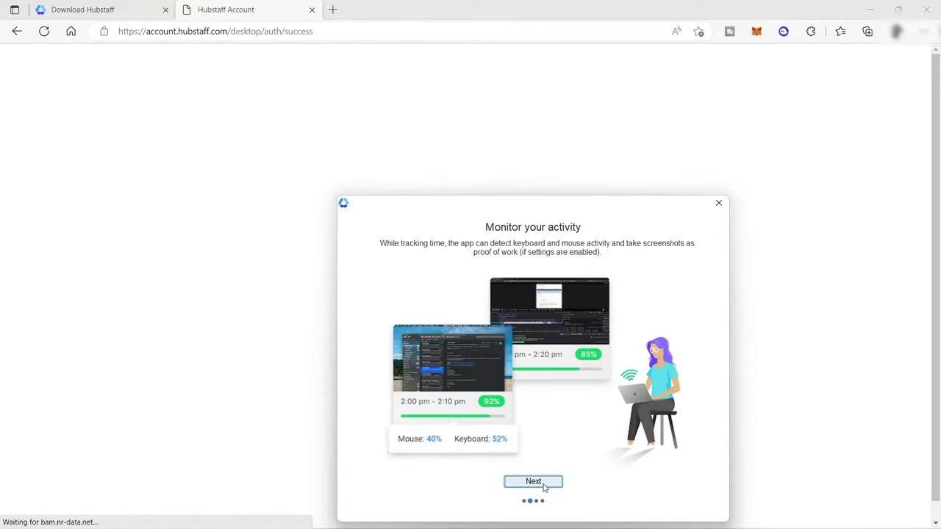
{"action": "left_click", "coordinate": [545, 485]}
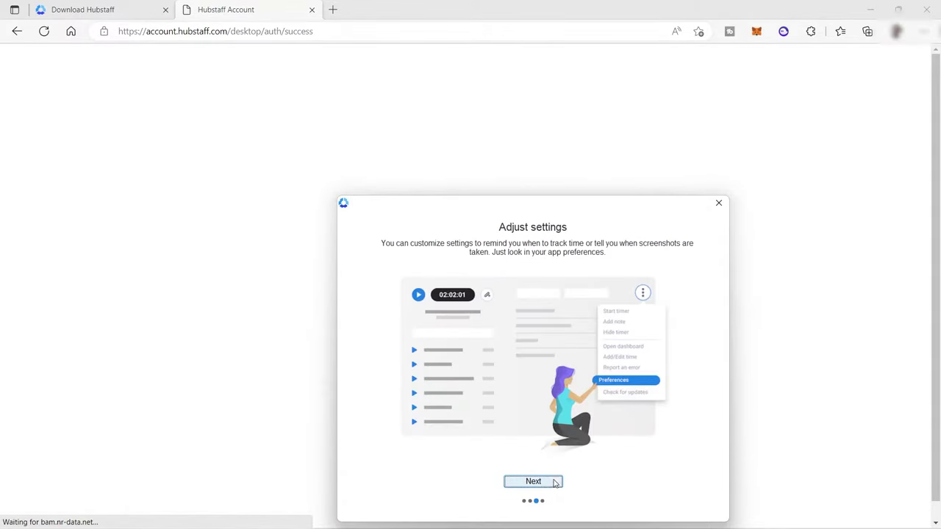
{"action": "left_click", "coordinate": [552, 483]}
{"action": "left_click", "coordinate": [553, 480]}
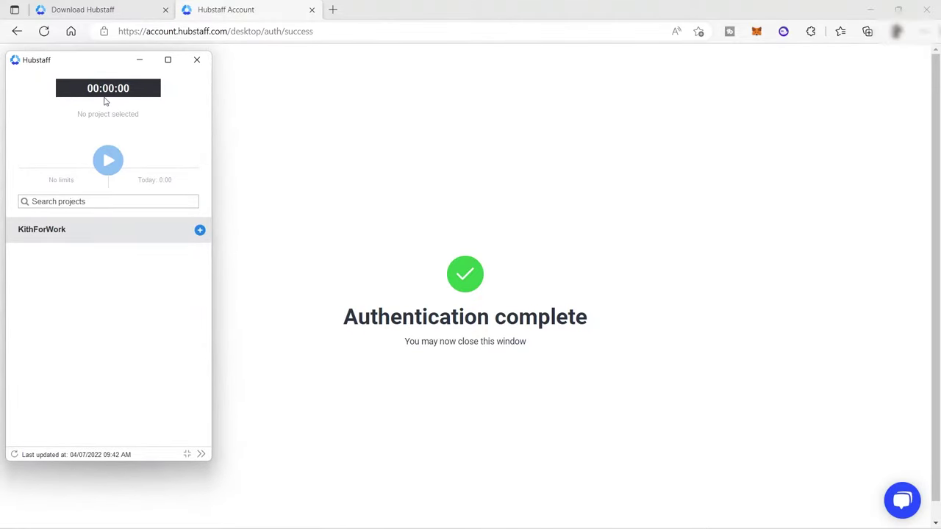
{"action": "left_click_drag", "start_coordinate": [79, 59], "coordinate": [84, 59]}
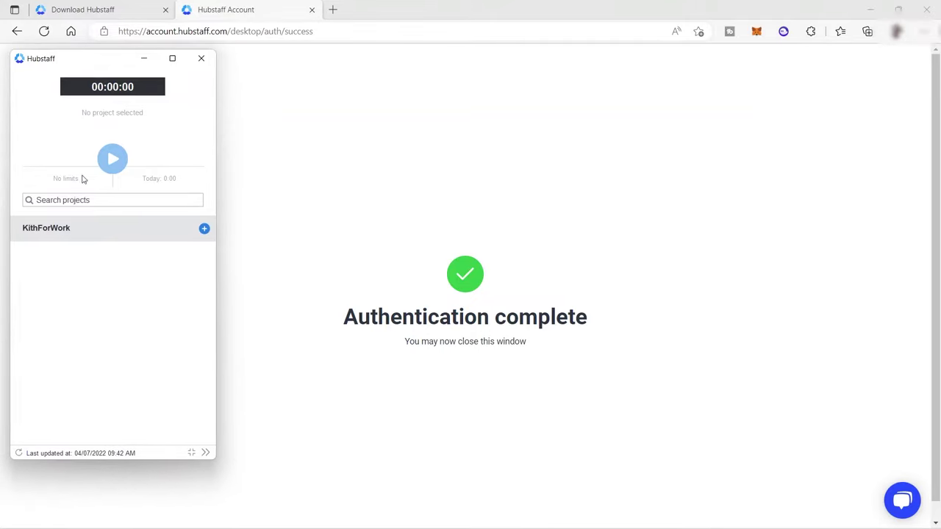
- Minimize the timer, return to View & edit timesheets, and expand Timesheets and Activity
{"action": "left_click", "coordinate": [145, 63]}
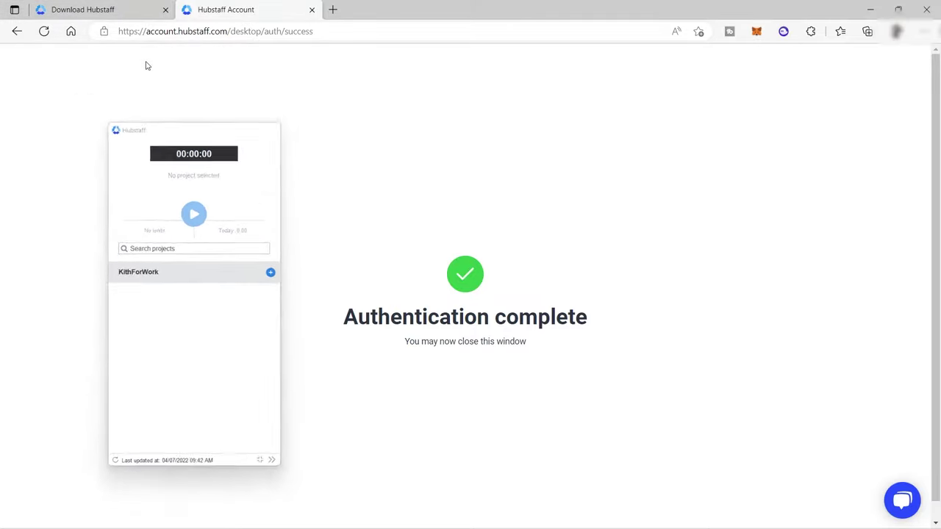
{"action": "left_click", "coordinate": [95, 10]}
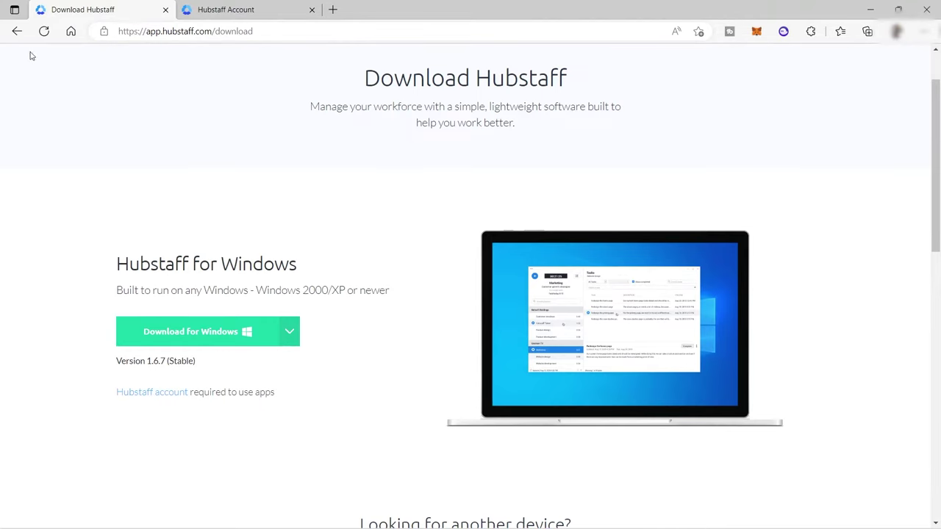
{"action": "left_click", "coordinate": [17, 32]}
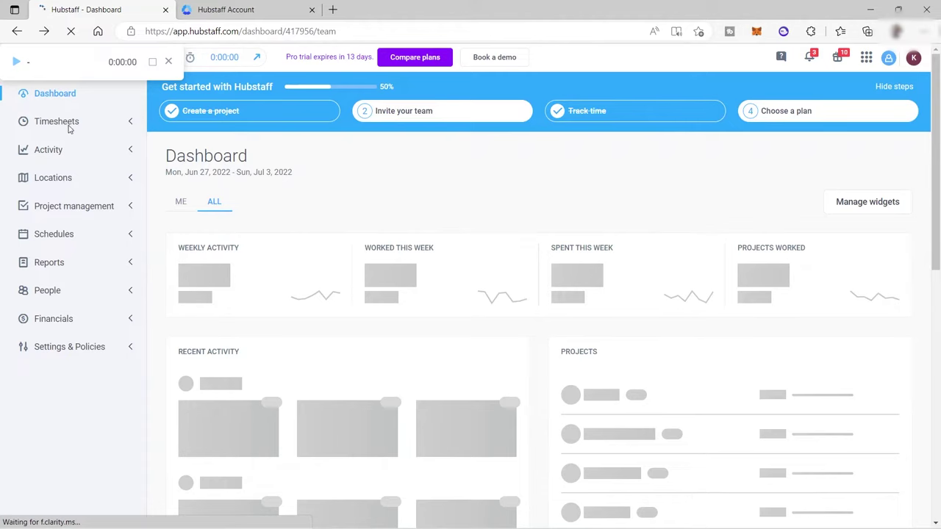
{"action": "left_click", "coordinate": [68, 126]}
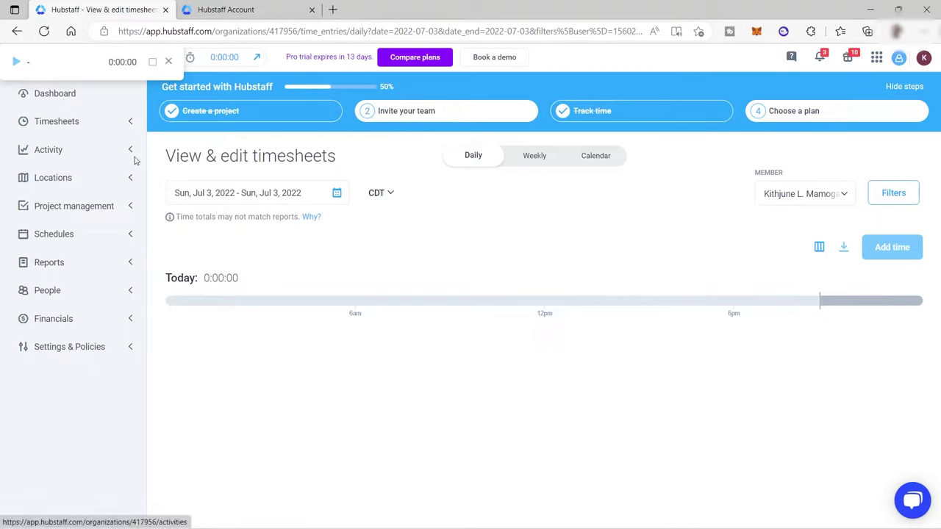
{"action": "left_click", "coordinate": [130, 124]}
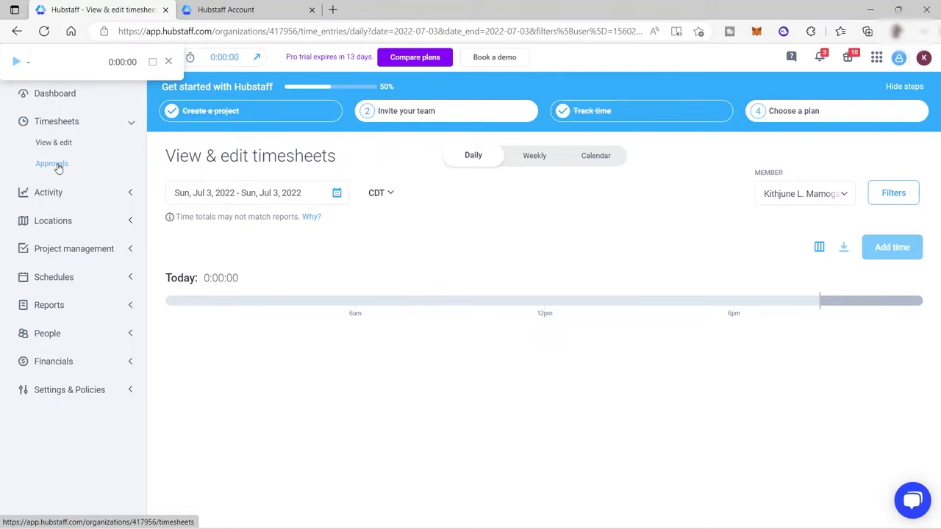
{"action": "left_click", "coordinate": [132, 195]}
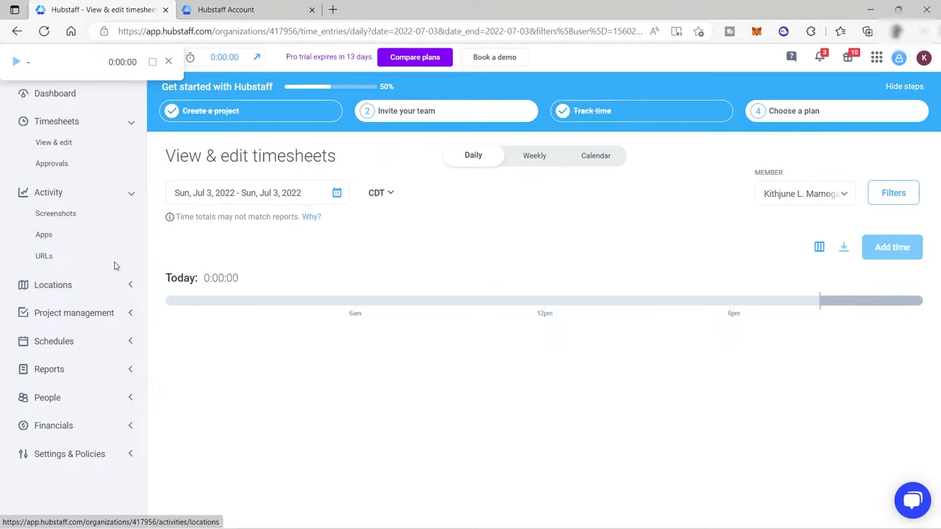
- Open Activity > Screenshots for Jul 3, 2022, then expand Locations and Project management
{"action": "left_click", "coordinate": [68, 220]}
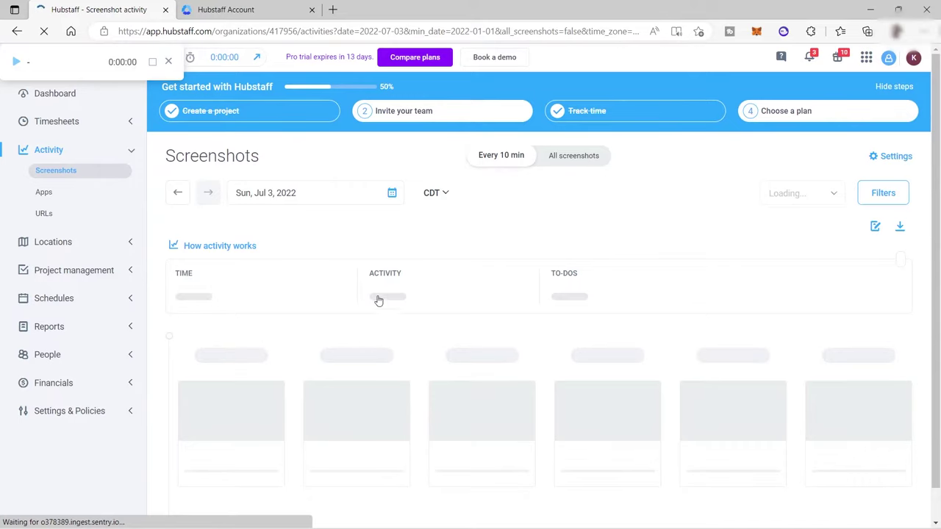
{"action": "scroll", "coordinate": [405, 373], "scroll_direction": "down", "scroll_amount": 1}
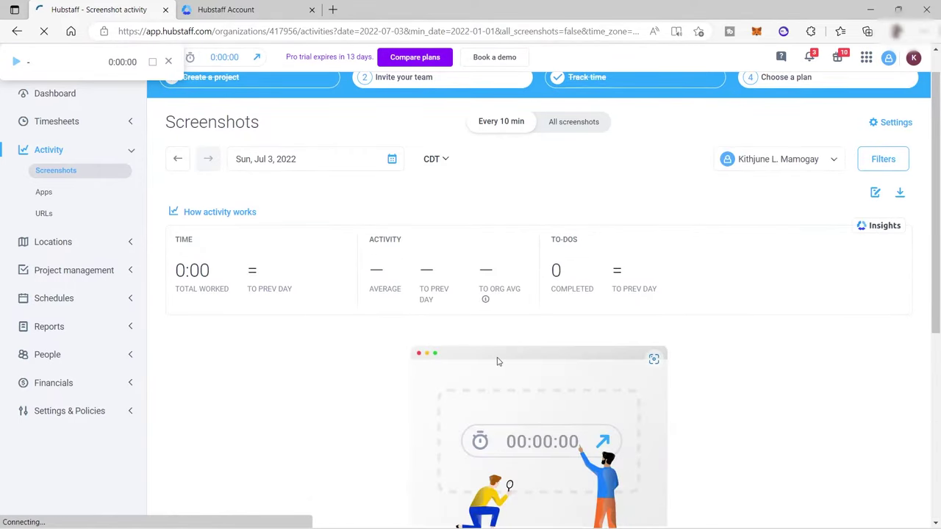
{"action": "scroll", "coordinate": [334, 390], "scroll_direction": "down", "scroll_amount": 2}
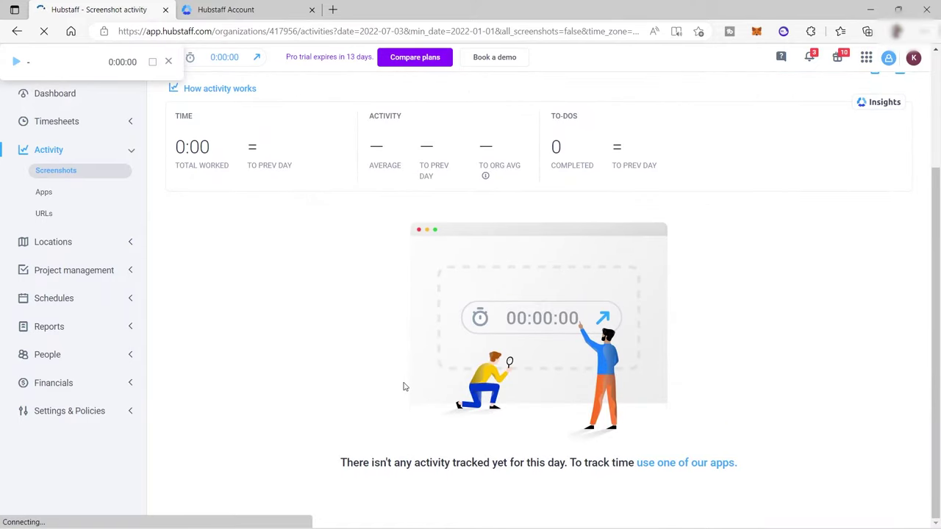
{"action": "scroll", "coordinate": [360, 376], "scroll_direction": "up", "scroll_amount": 2}
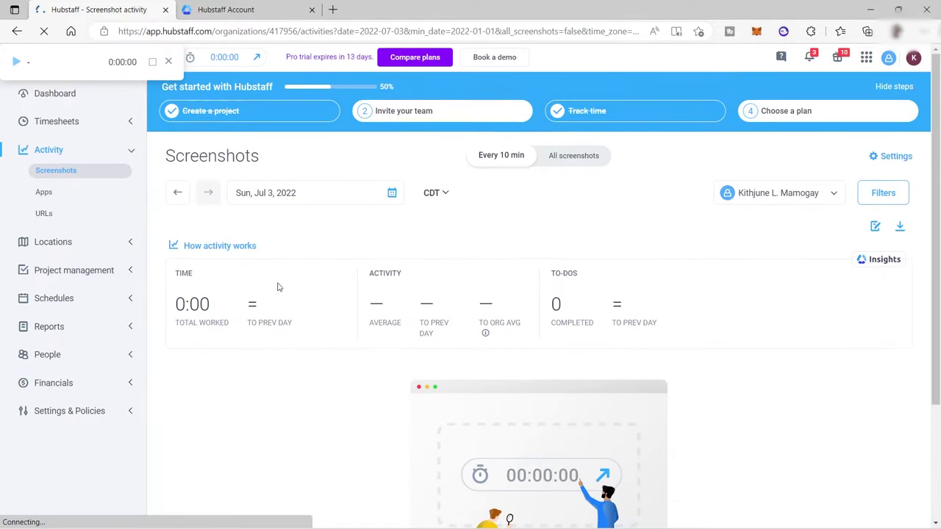
{"action": "left_click", "coordinate": [132, 245]}
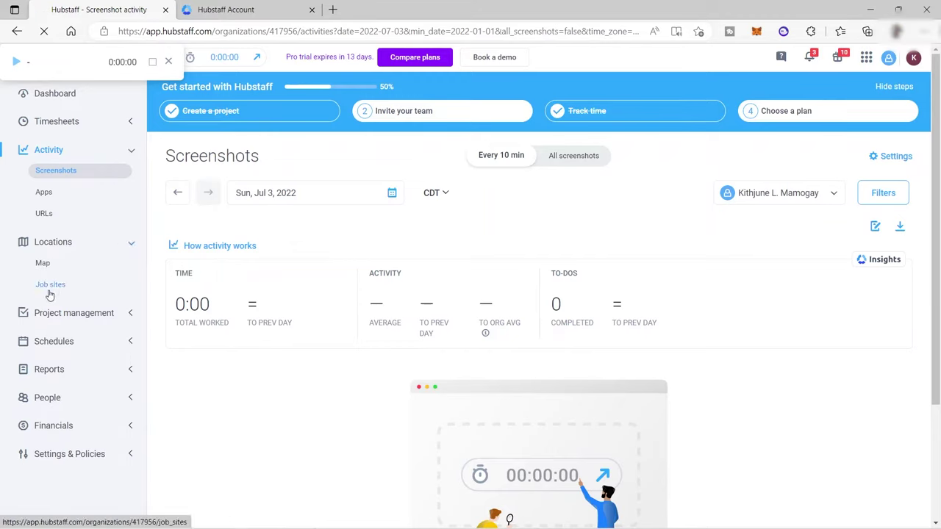
{"action": "left_click", "coordinate": [132, 314]}
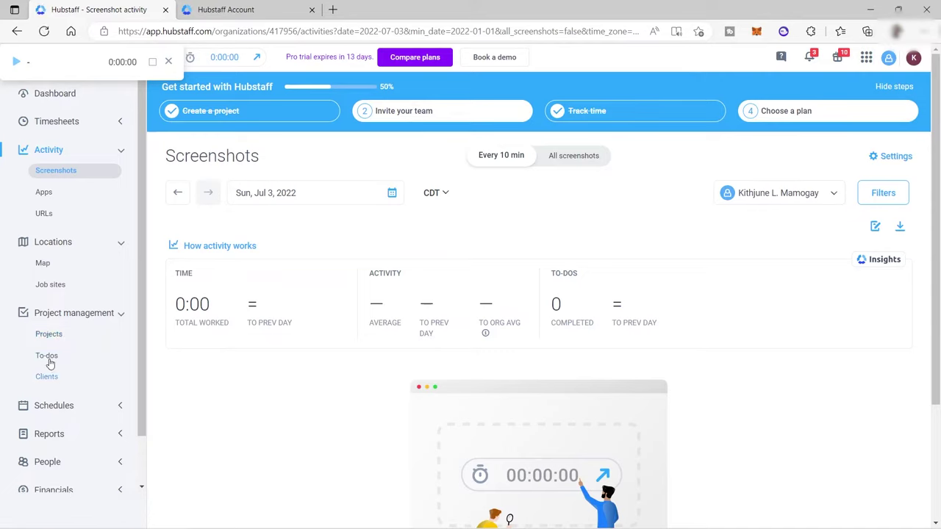
- View the empty Project management > To-dos list, then open the Schedules calendar page
{"action": "left_click", "coordinate": [47, 358]}
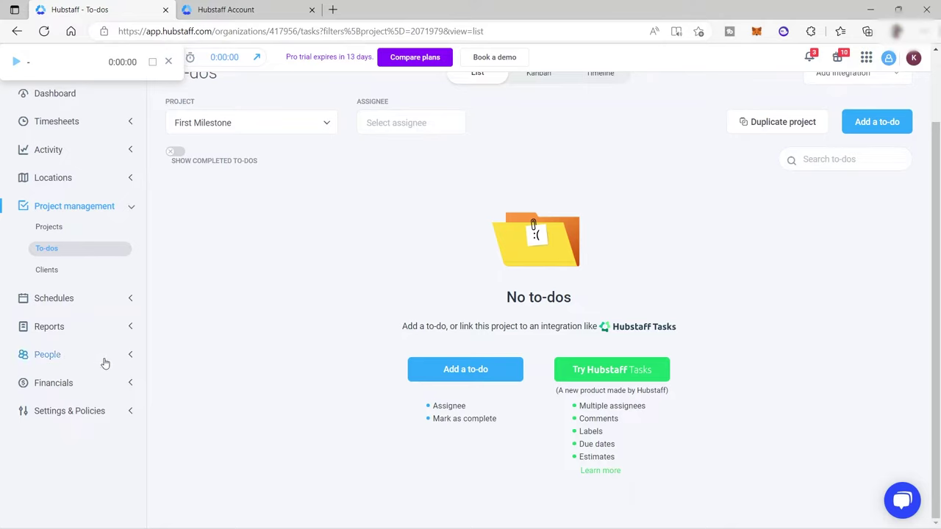
{"action": "left_click", "coordinate": [83, 302]}
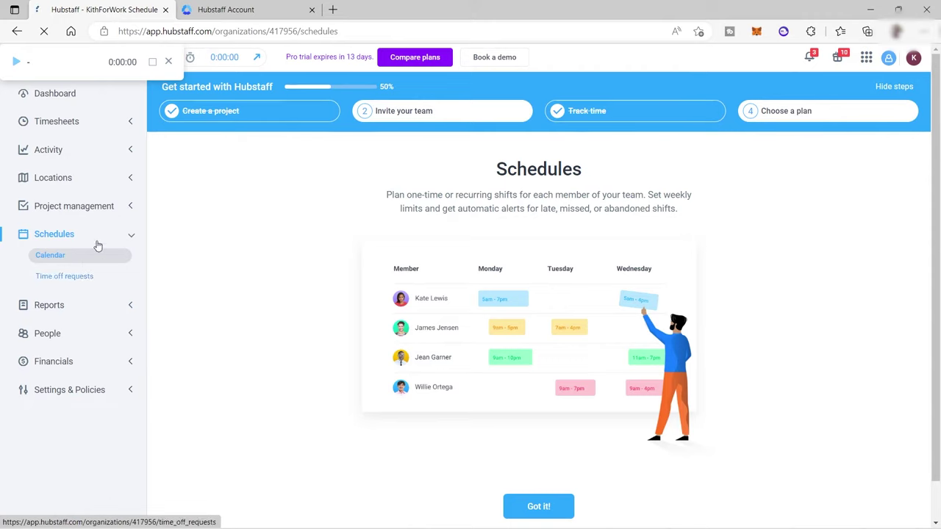
- Open Schedules > Time off requests, expand Reports and pick Weekly, then expand People
{"action": "left_click", "coordinate": [67, 282]}
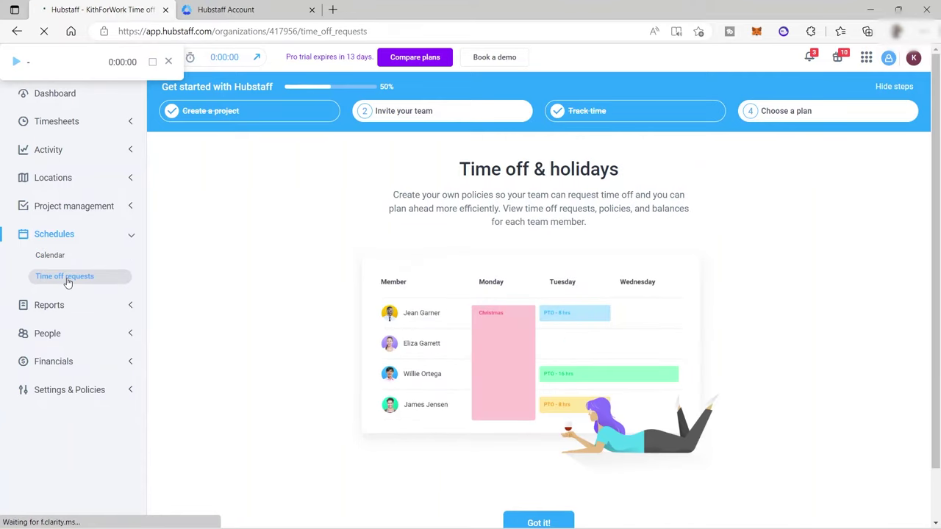
{"action": "scroll", "coordinate": [311, 266], "scroll_direction": "down", "scroll_amount": 1}
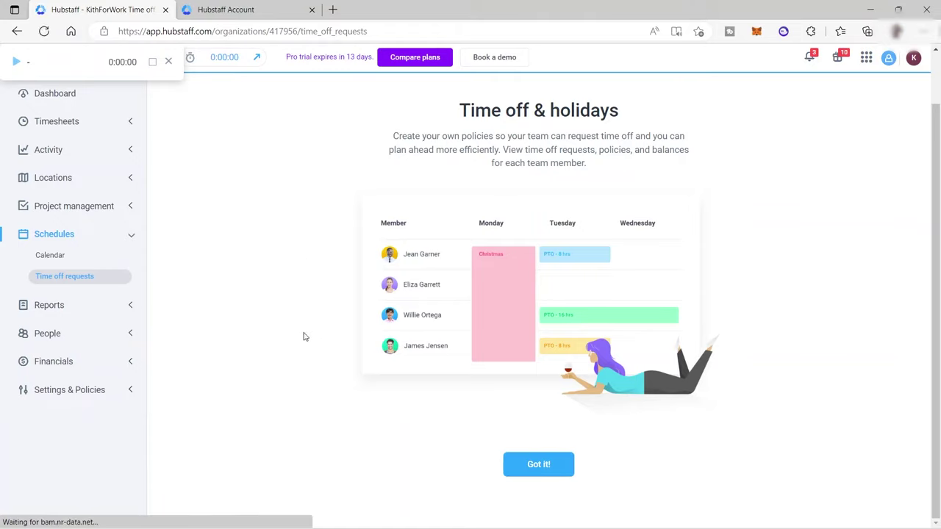
{"action": "left_click", "coordinate": [130, 309]}
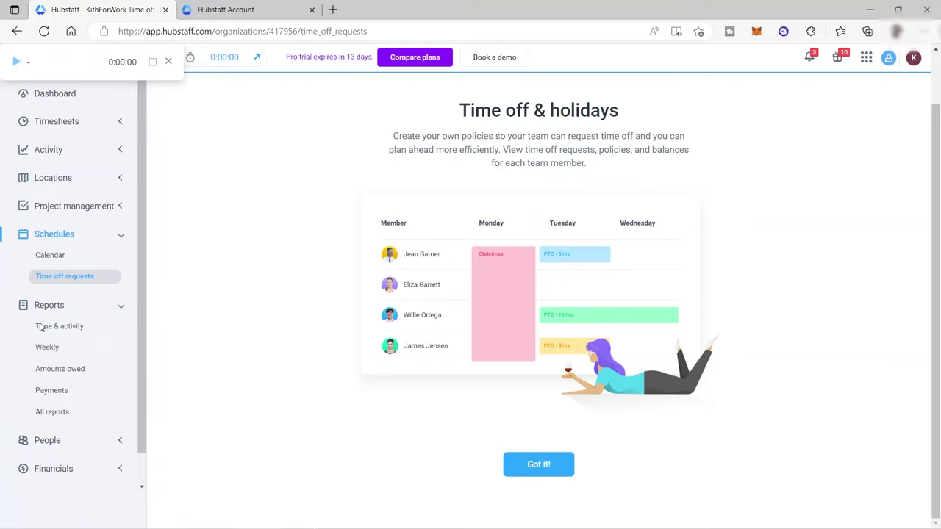
{"action": "left_click", "coordinate": [58, 350]}
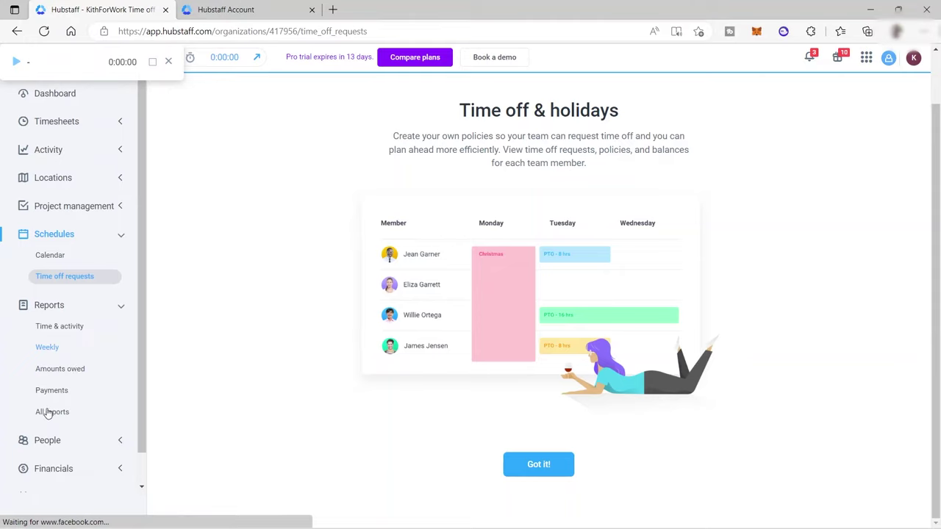
{"action": "left_click", "coordinate": [120, 440]}
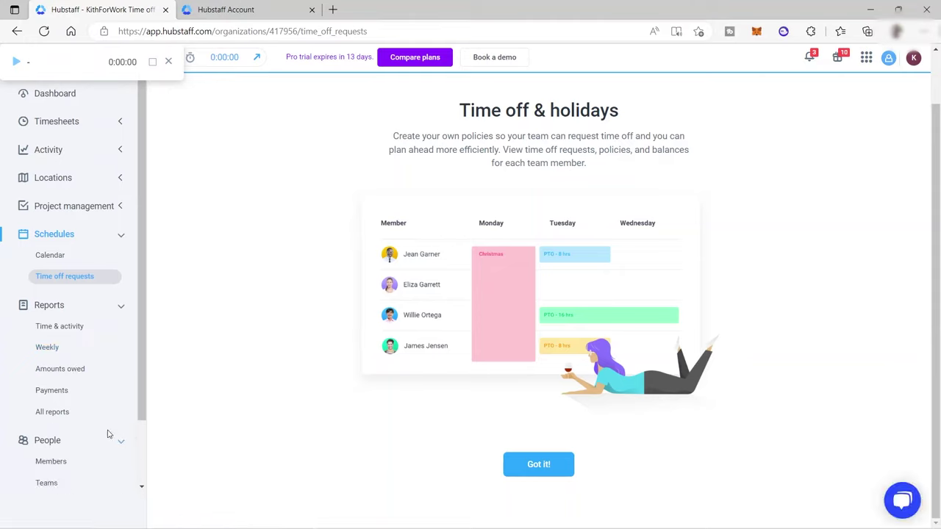
{"action": "scroll", "coordinate": [110, 428], "scroll_direction": "down", "scroll_amount": 1}
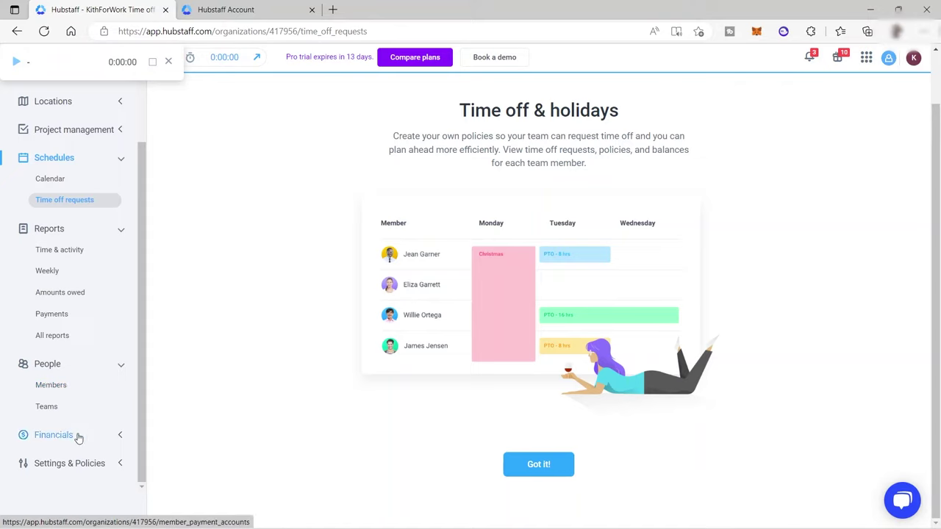
- Open the Financials > Payroll page from the sidebar
{"action": "left_click", "coordinate": [110, 440]}
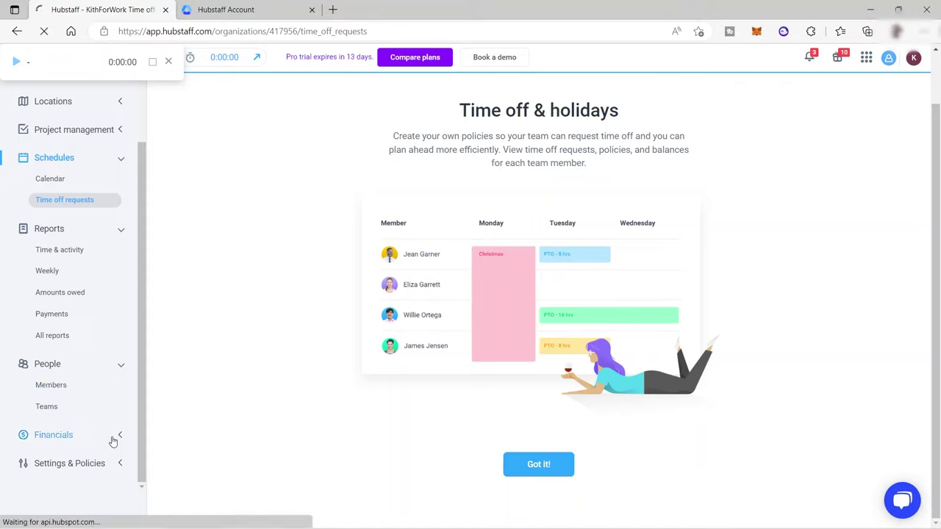